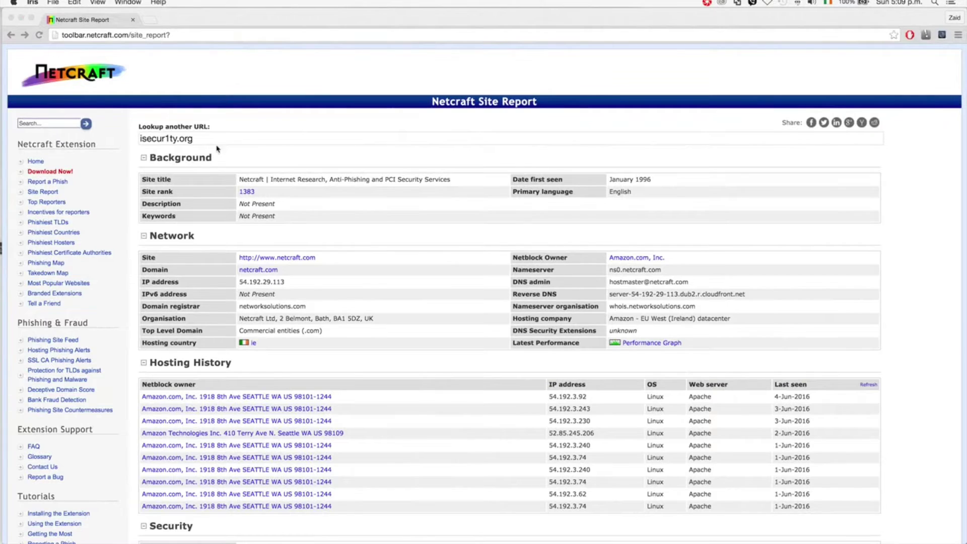
Step: Look up the Netcraft site report for isecur1ty.org
click(217, 146)
drag(141, 137, 216, 137)
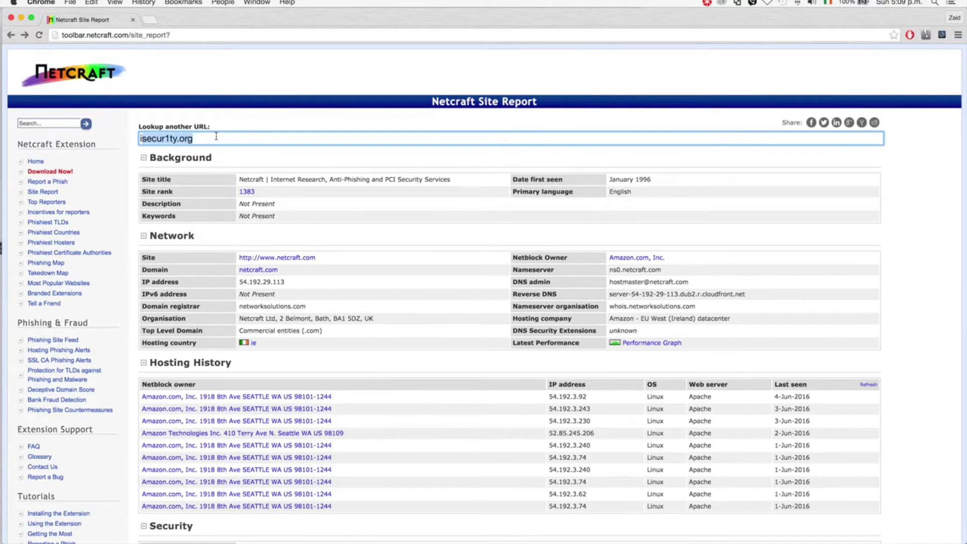
key(Return)
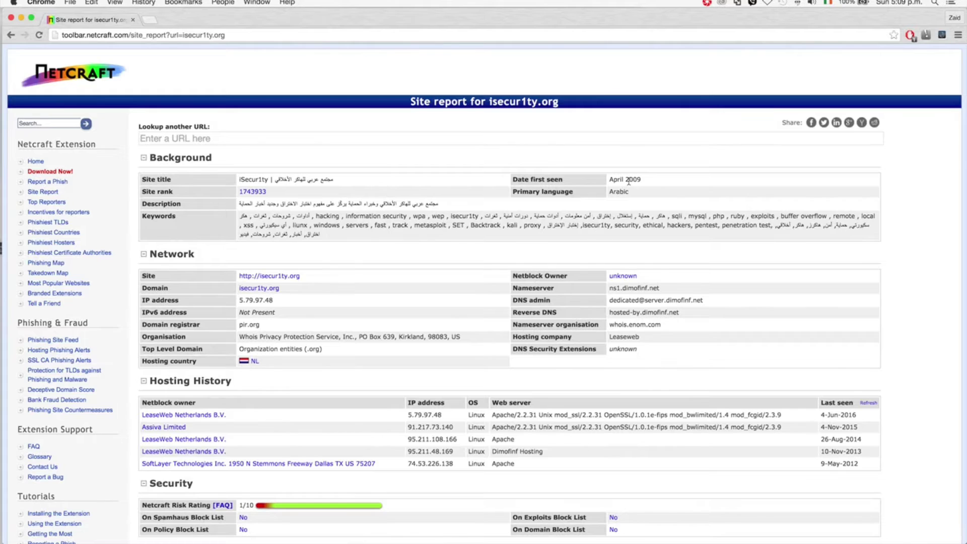
Step: Examine the report's Network section for IP address, domain registrar, organisation, hosting country and nameserver details, enlarging the page text
scroll(629, 182, down, 5)
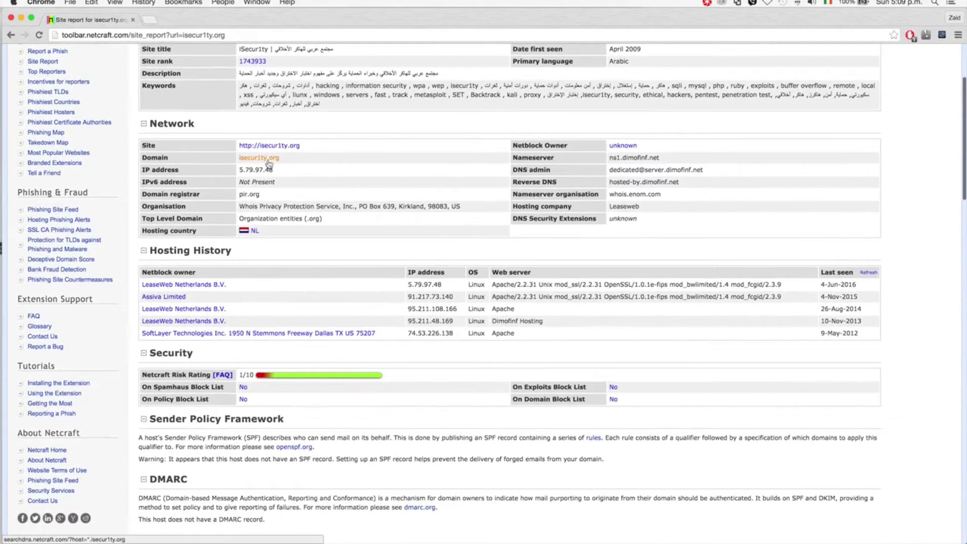
double_click(266, 169)
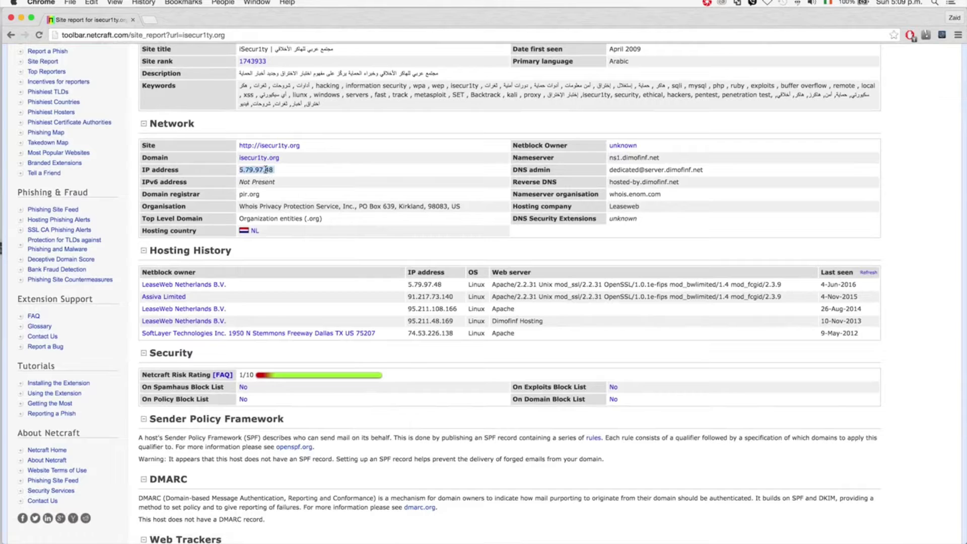
double_click(277, 198)
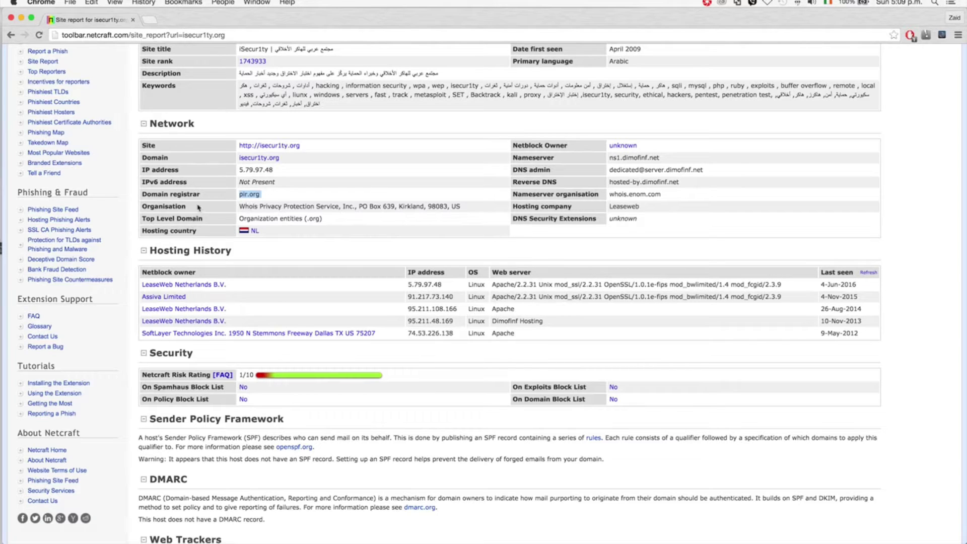
double_click(178, 206)
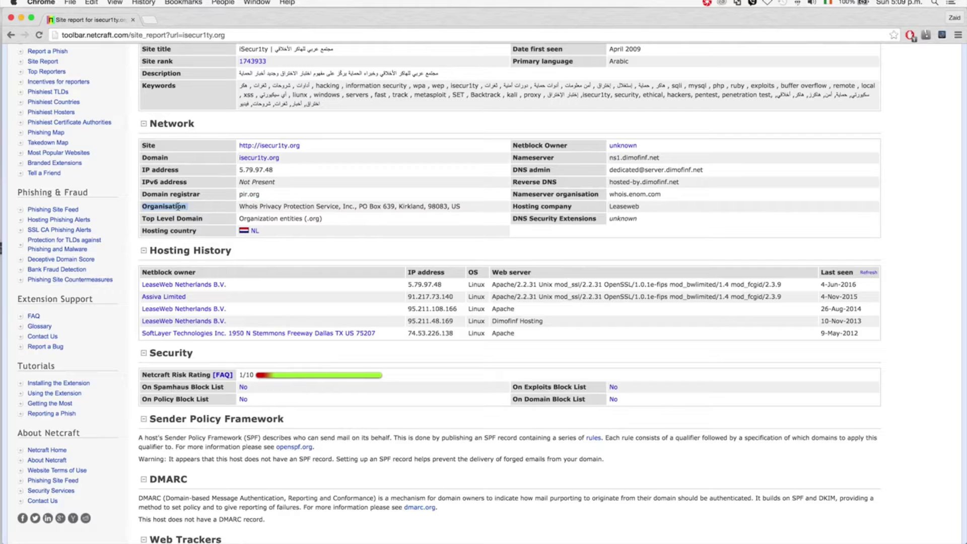
triple_click(274, 208)
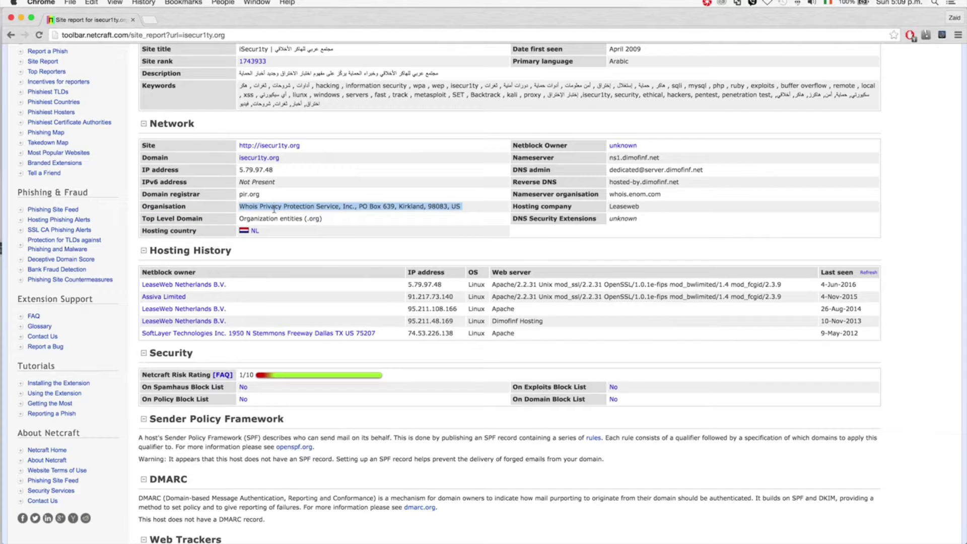
triple_click(275, 234)
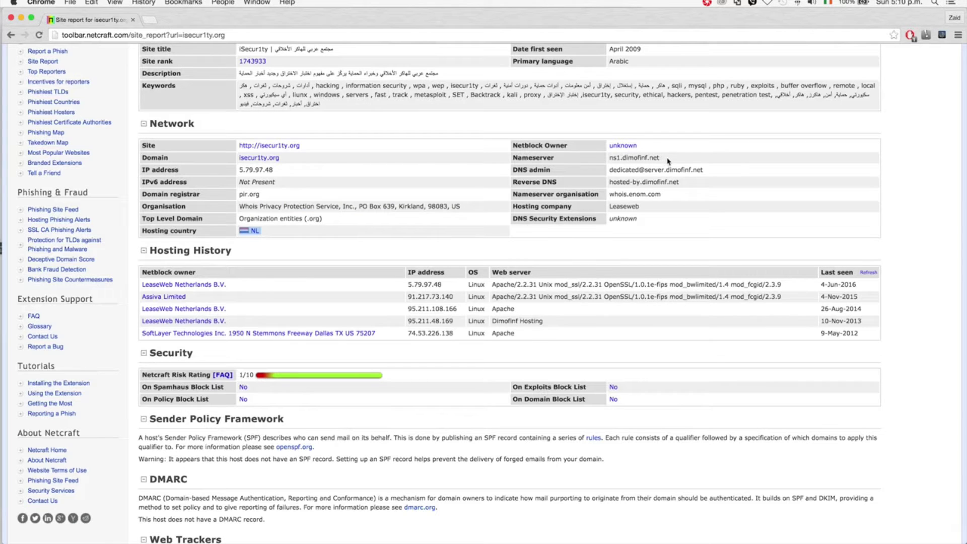
key(super+equal)
key(super+equal)
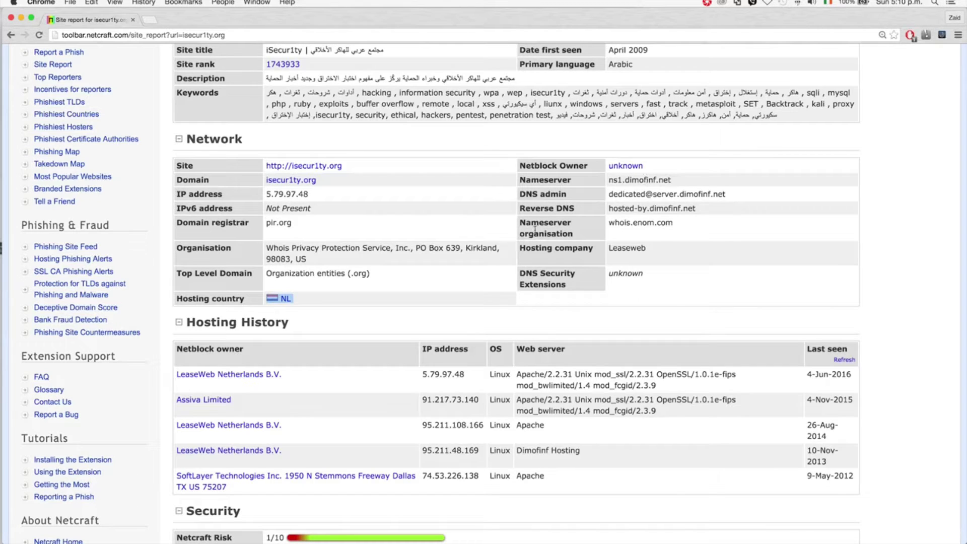
Step: Review the IP address, operating system and web server version of the most recent Hosting History entry
scroll(513, 233, down, 5)
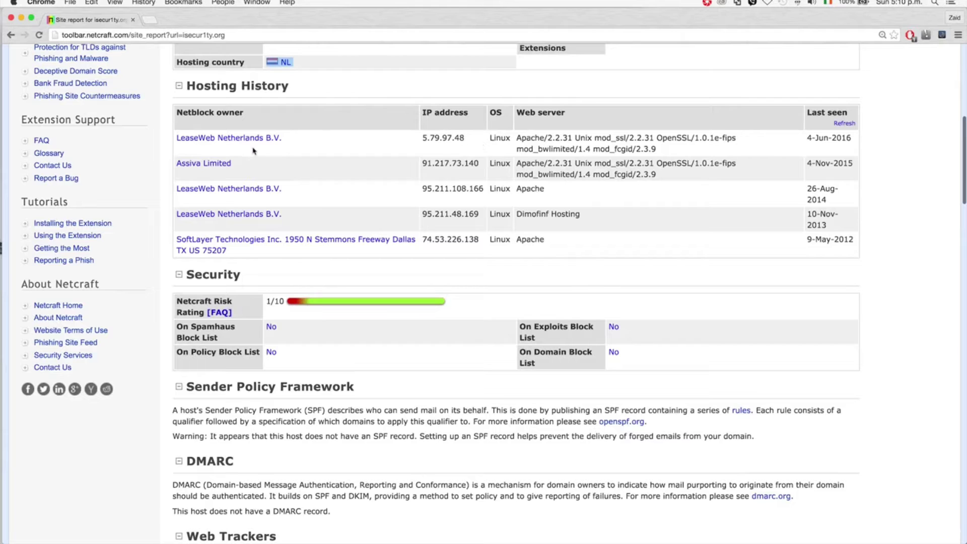
double_click(441, 137)
click(512, 142)
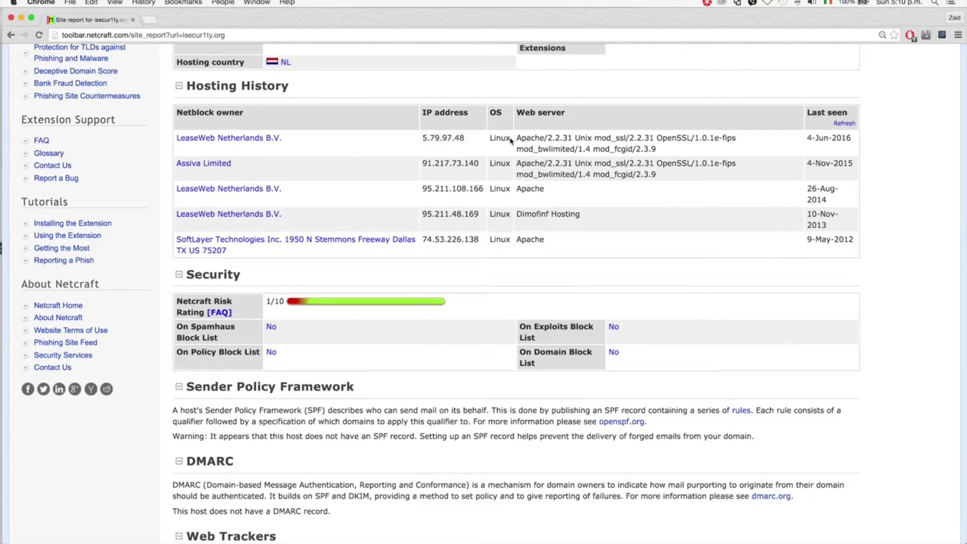
double_click(536, 137)
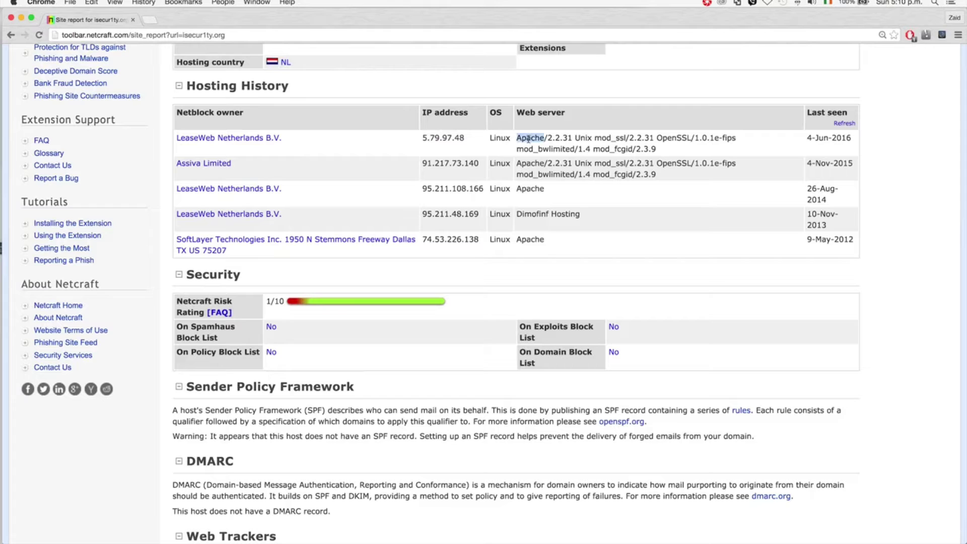
double_click(554, 139)
Step: Read through the site's security ratings, email authentication sections and Web Trackers table
scroll(534, 146, down, 5)
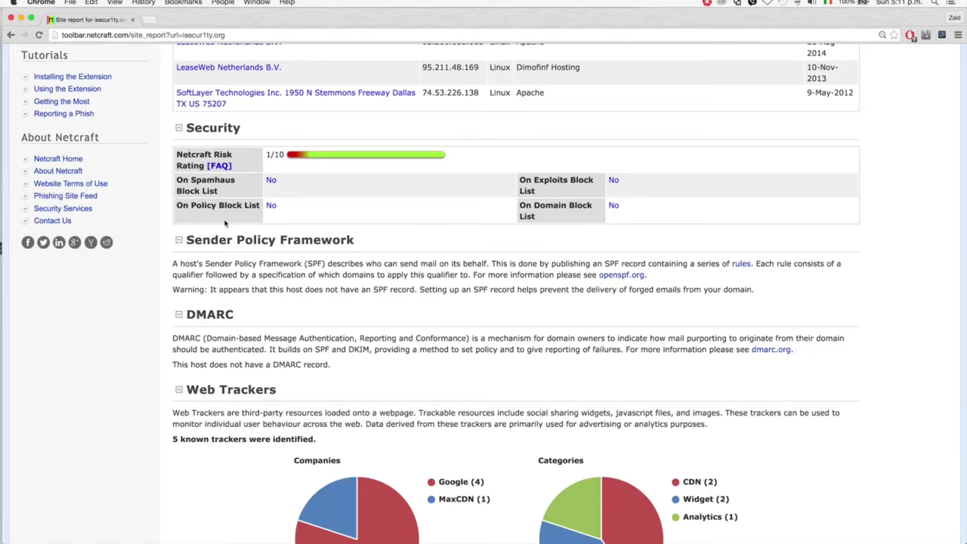
scroll(225, 223, down, 5)
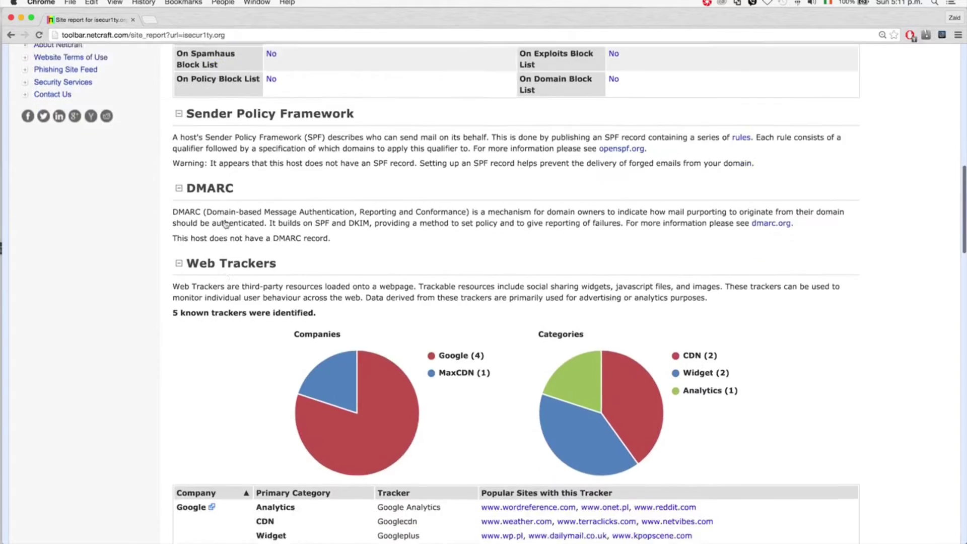
scroll(225, 222, down, 3)
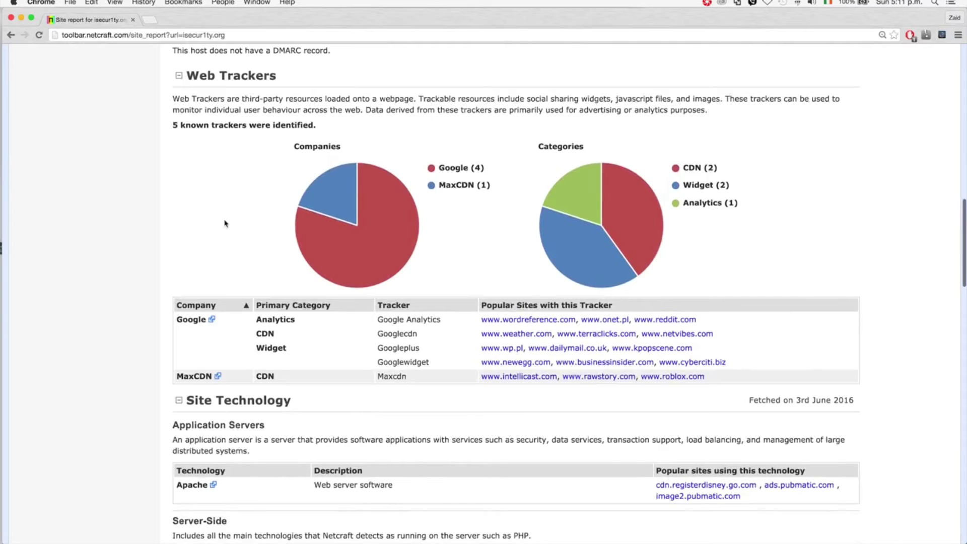
scroll(225, 224, down, 1)
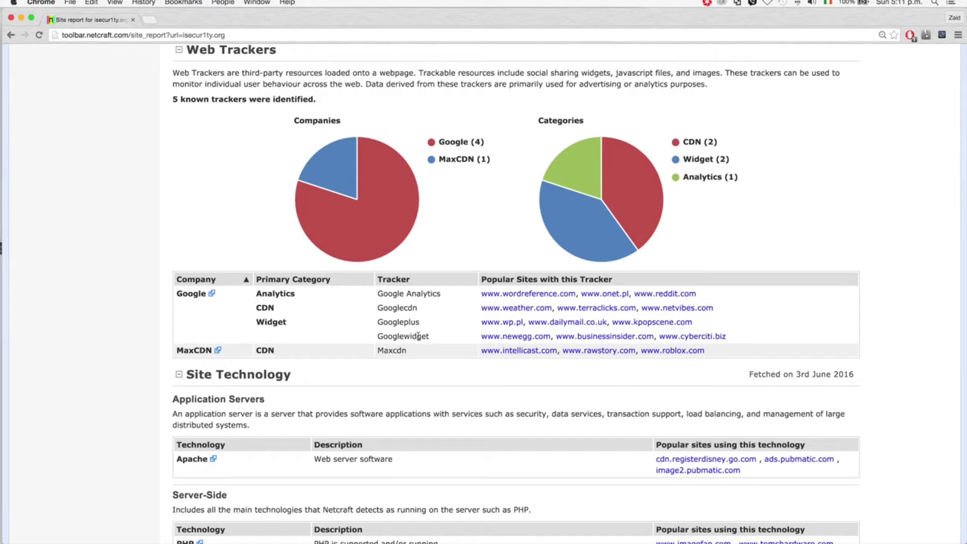
scroll(418, 337, down, 1)
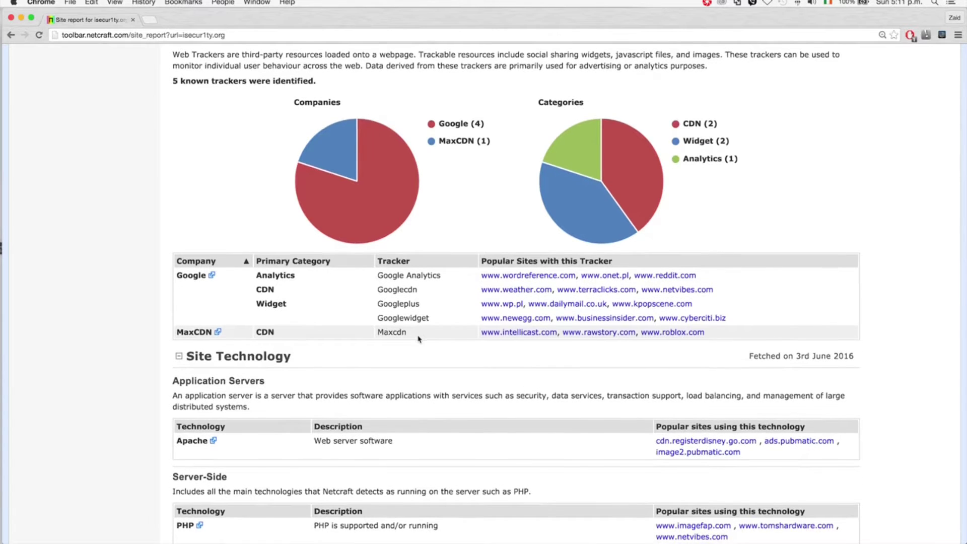
scroll(418, 339, down, 1)
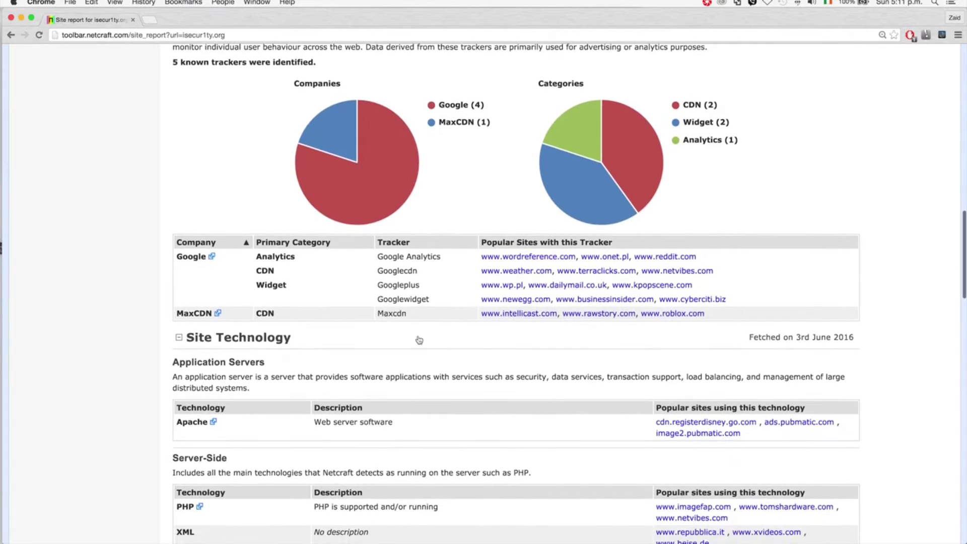
scroll(419, 339, down, 5)
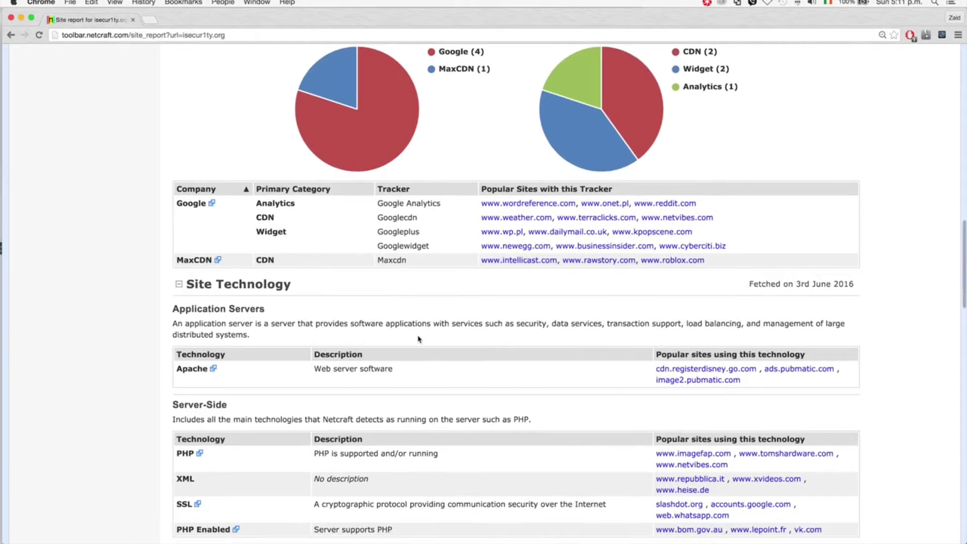
Step: Examine the application server and server-side technologies listed under Site Technology
scroll(418, 339, down, 2)
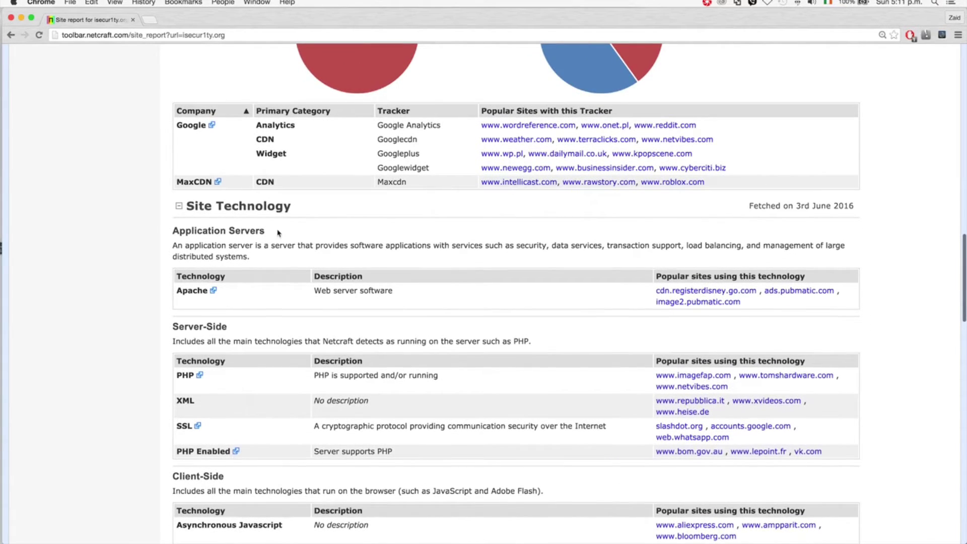
scroll(278, 234, down, 3)
scroll(277, 233, down, 3)
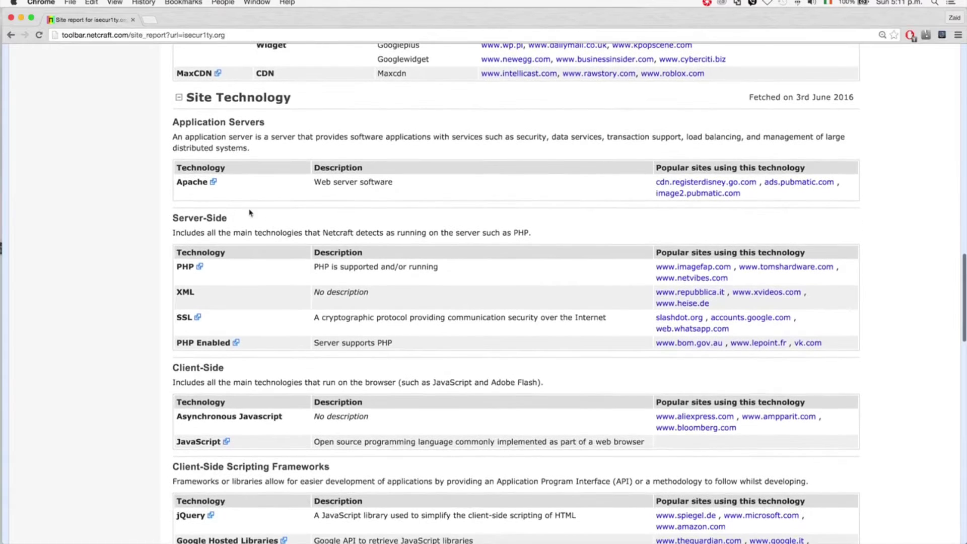
double_click(188, 183)
scroll(188, 183, down, 3)
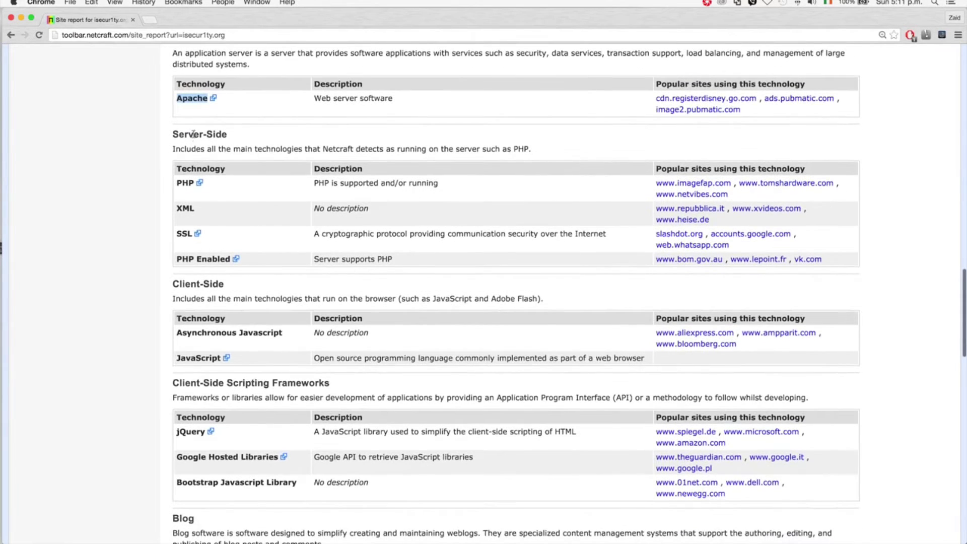
click(182, 184)
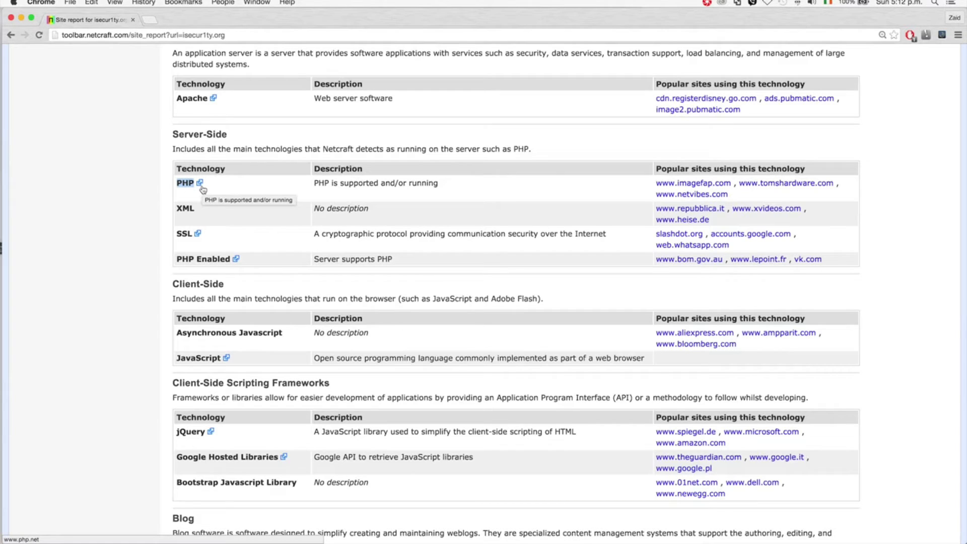
Step: Compare the server-side and client-side technologies, and check the client-side scripting frameworks in use
scroll(204, 190, down, 5)
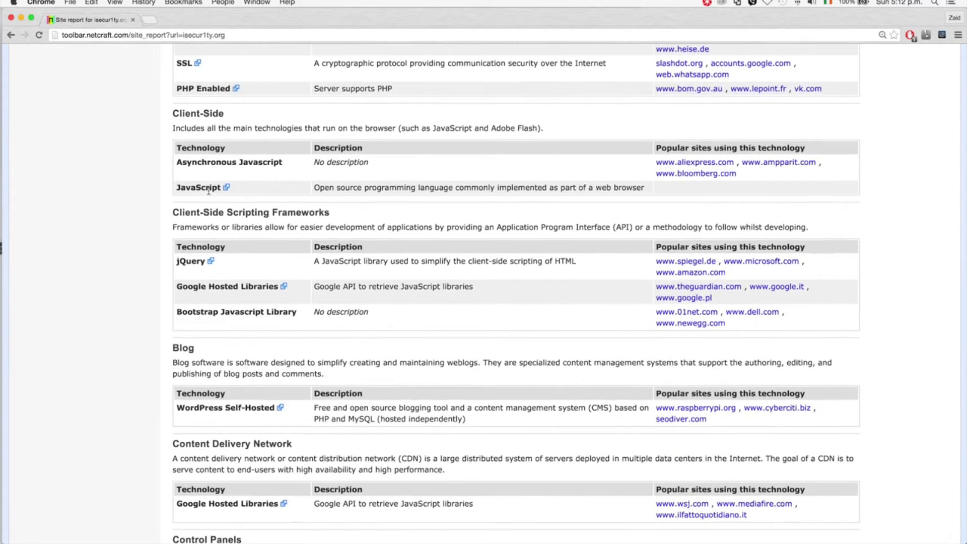
double_click(209, 189)
double_click(205, 113)
scroll(205, 113, up, 4)
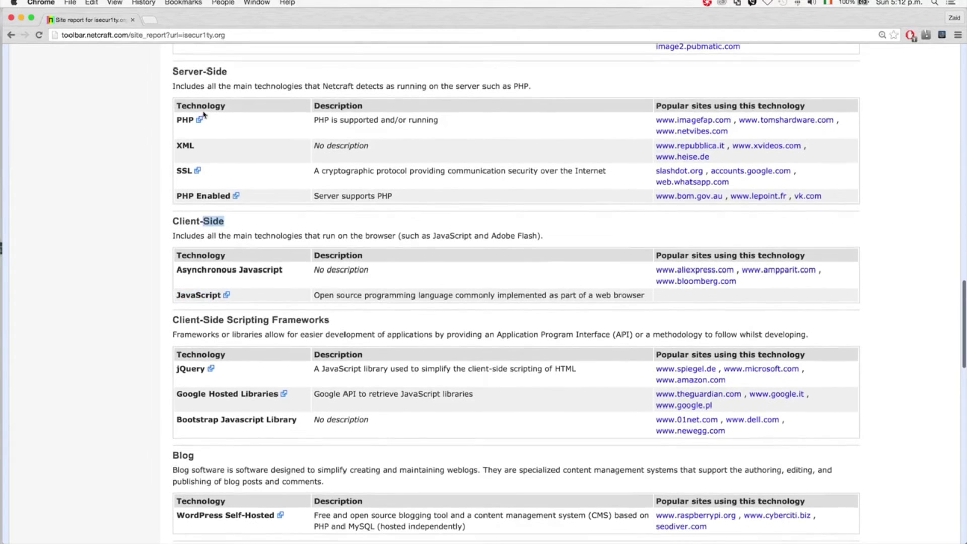
triple_click(187, 71)
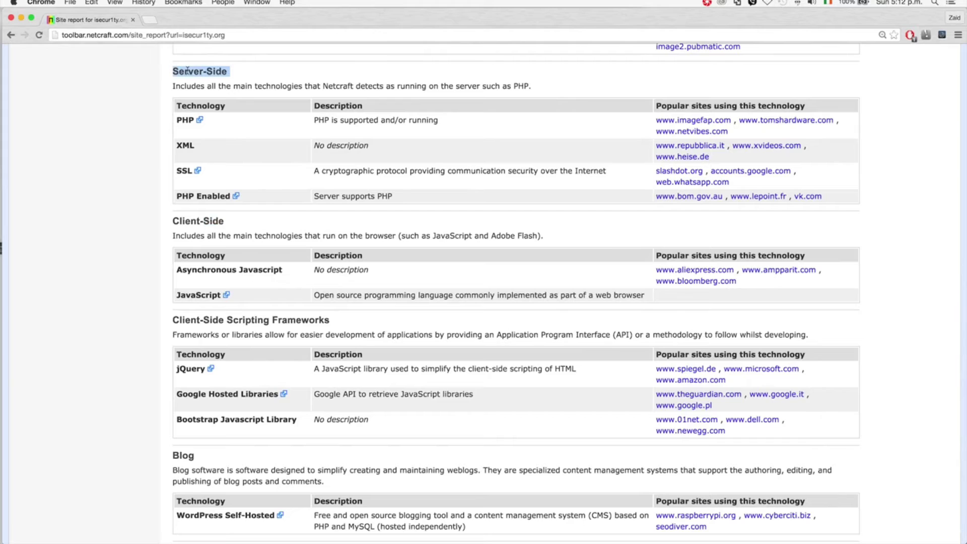
double_click(189, 119)
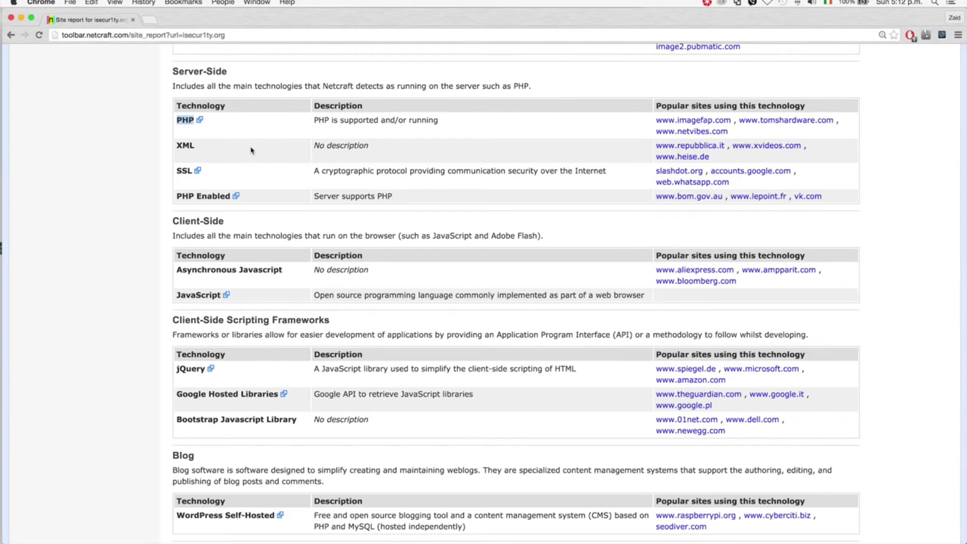
scroll(252, 151, down, 5)
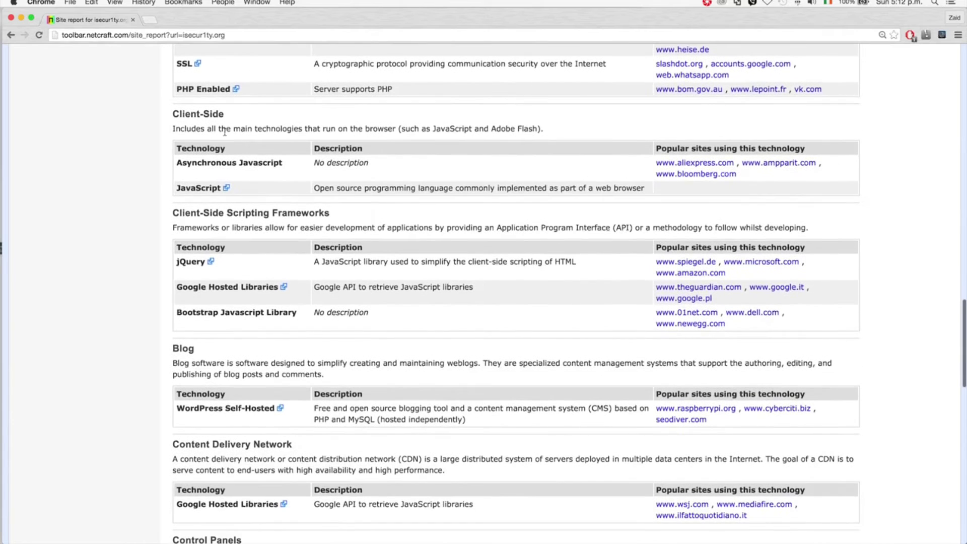
double_click(194, 190)
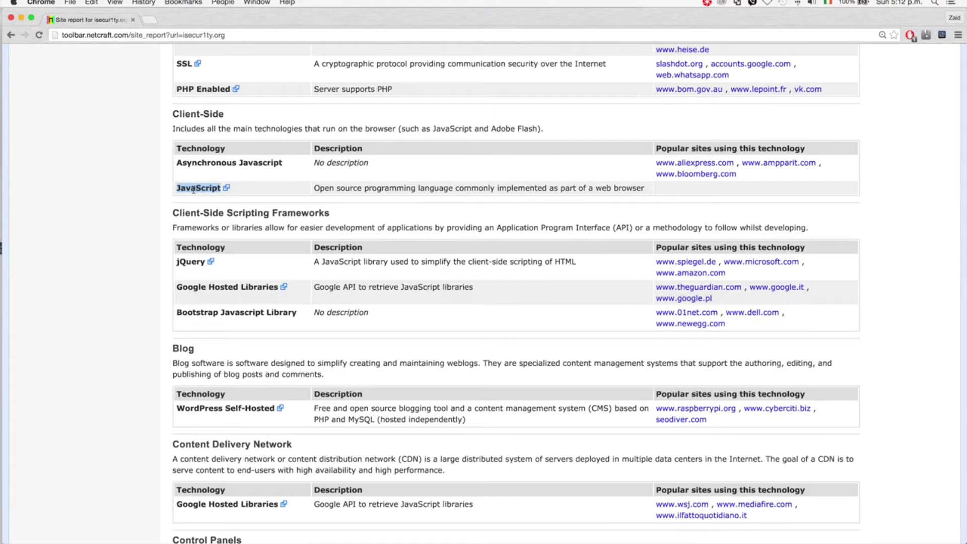
scroll(193, 191, down, 6)
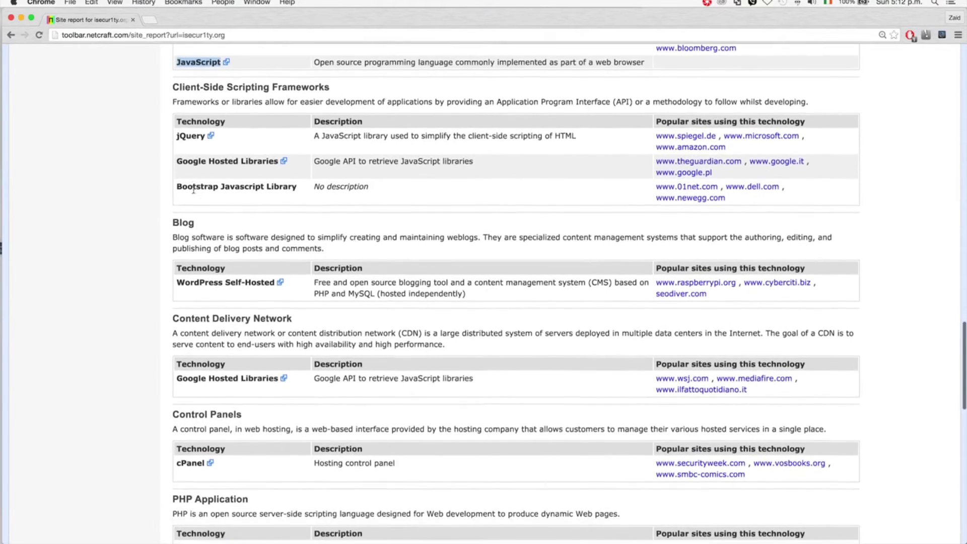
double_click(187, 133)
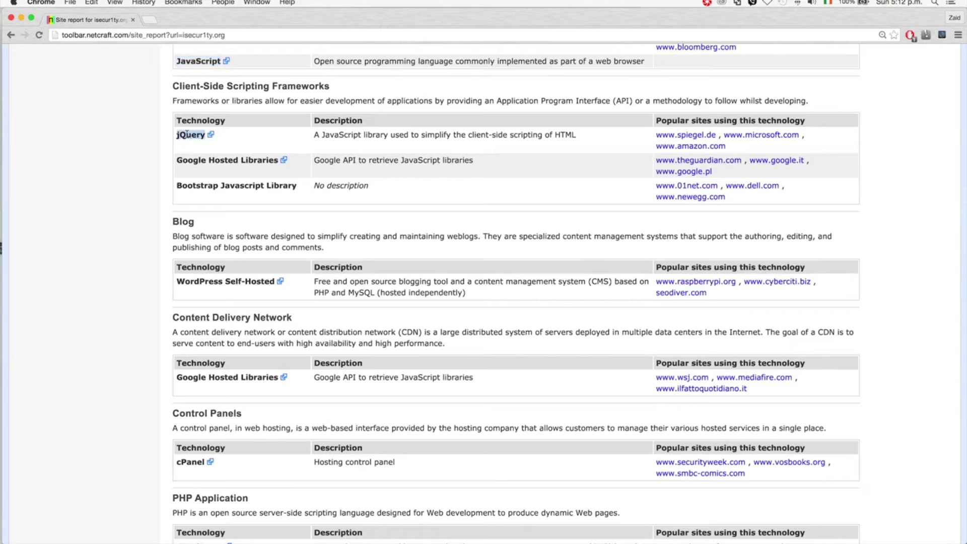
Step: Copy the word "WordPress" from the technology entry in the Blog section
scroll(187, 134, down, 6)
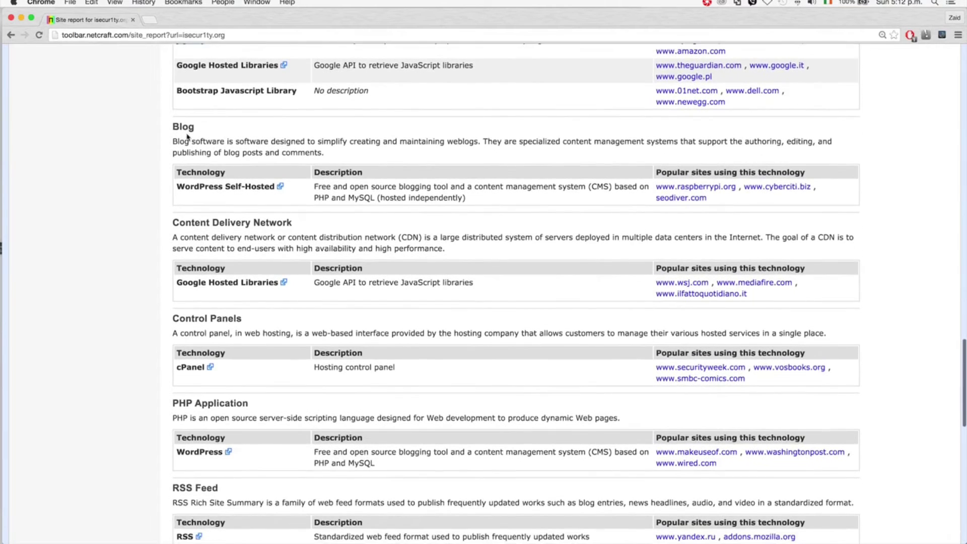
scroll(187, 136, down, 2)
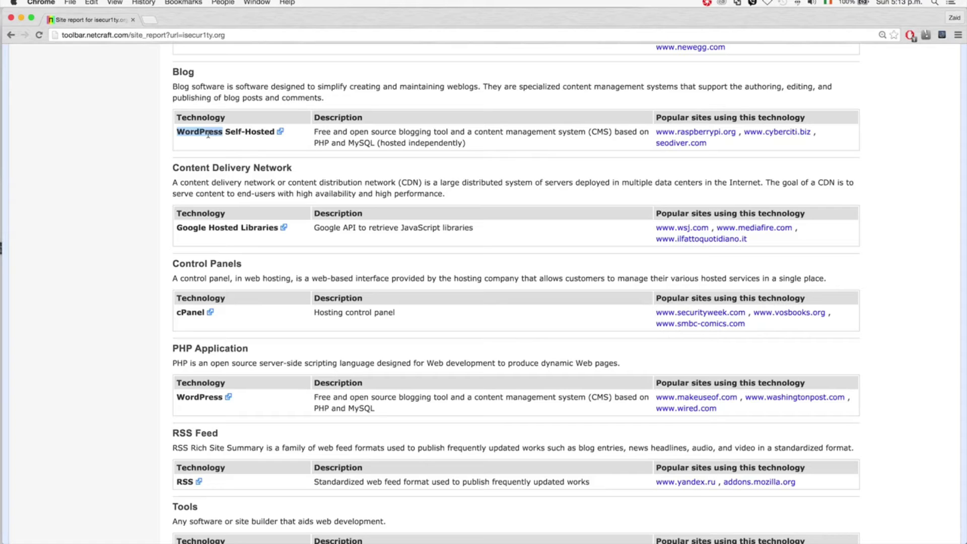
right_click(209, 135)
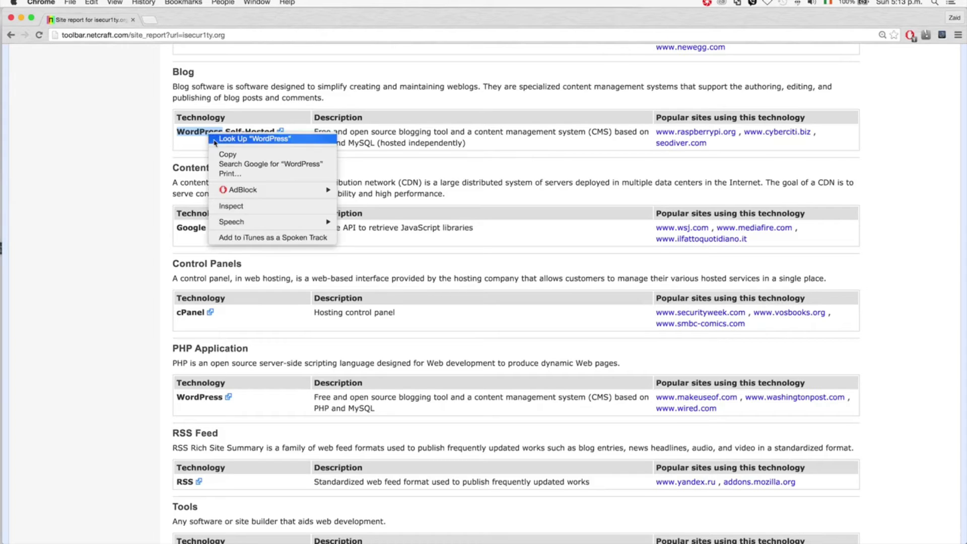
click(222, 154)
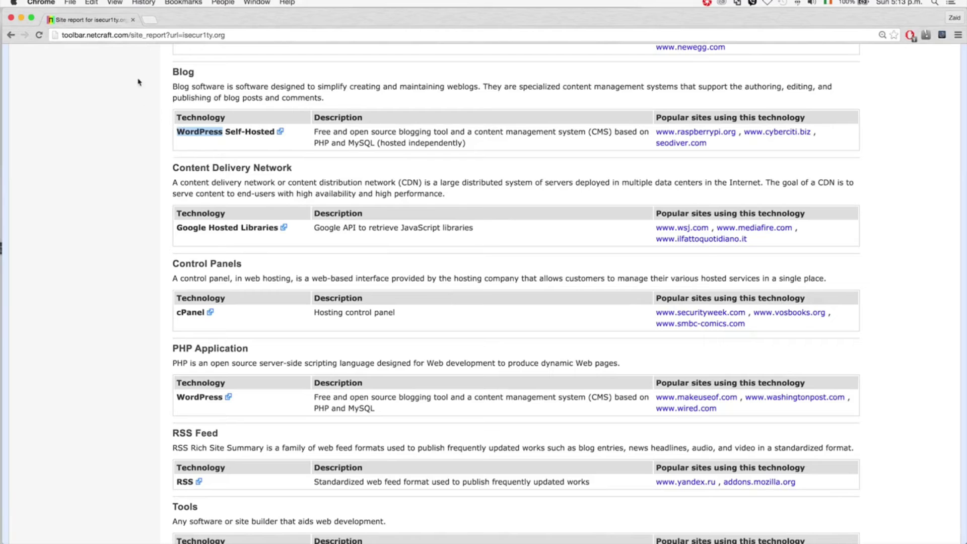
click(152, 21)
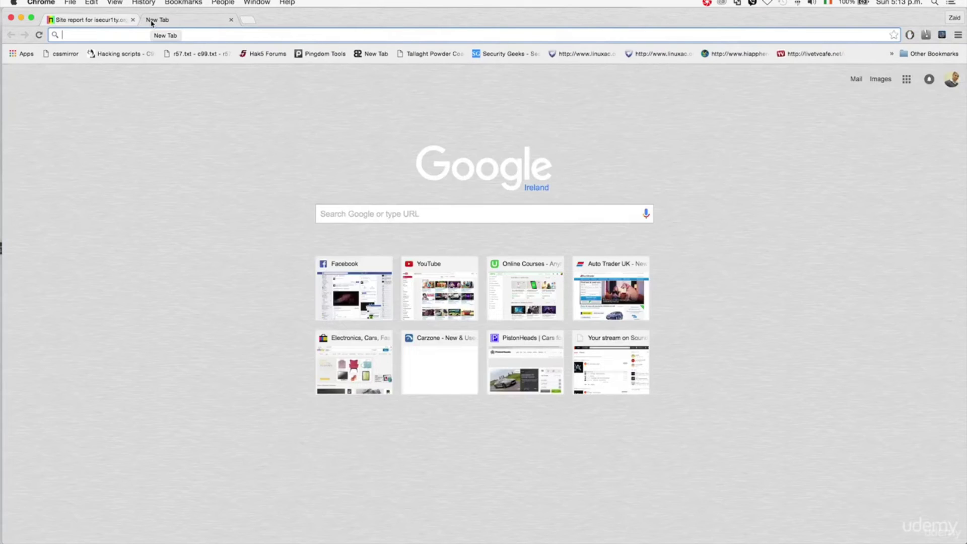
text(exp)
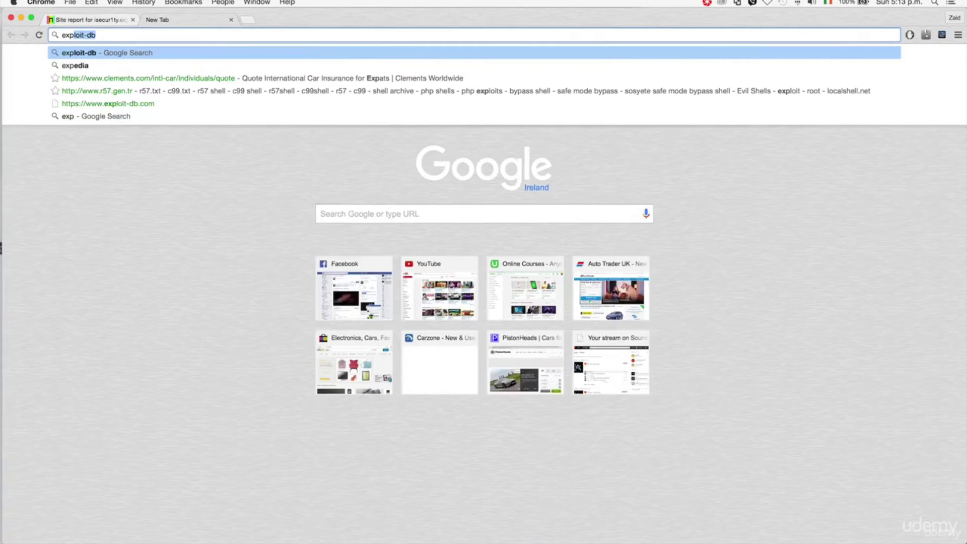
key(Down)
key(Down)
key(Down)
key(Down)
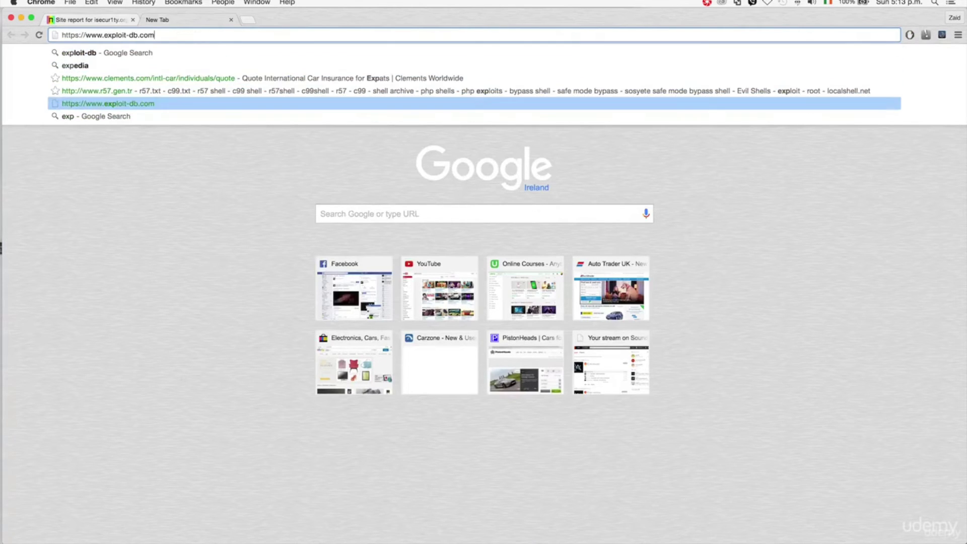
key(Return)
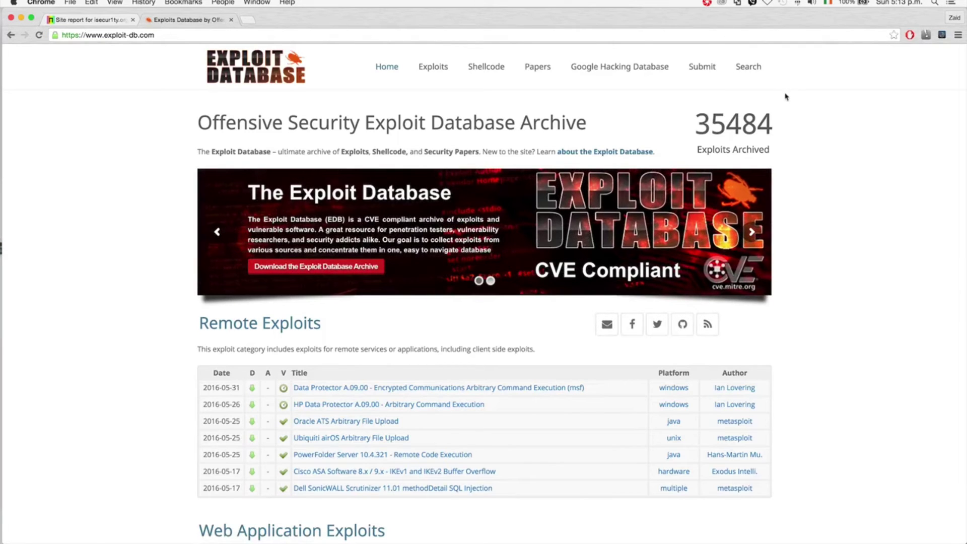
Step: Search the Exploit Database for the title "WordPress", completing the robot check
click(750, 67)
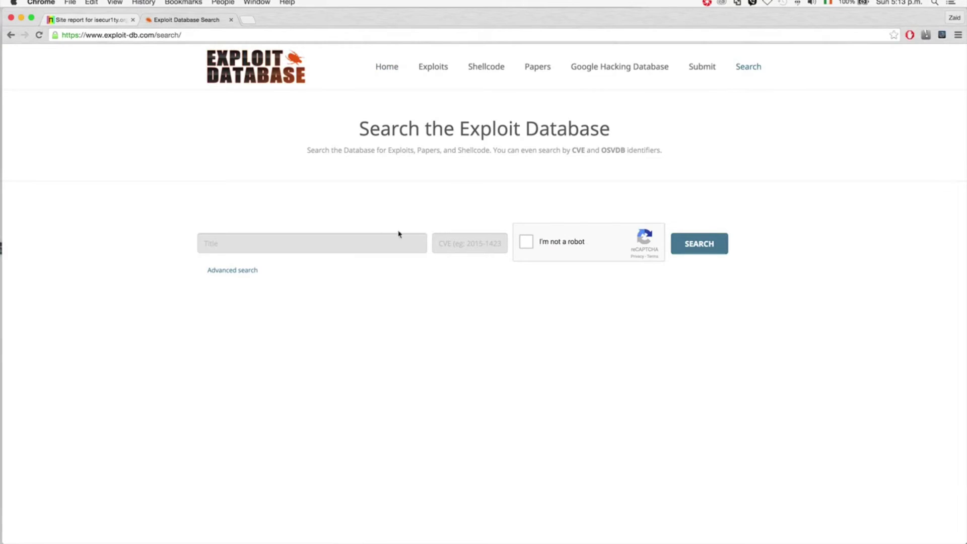
click(371, 240)
text(WordPress)
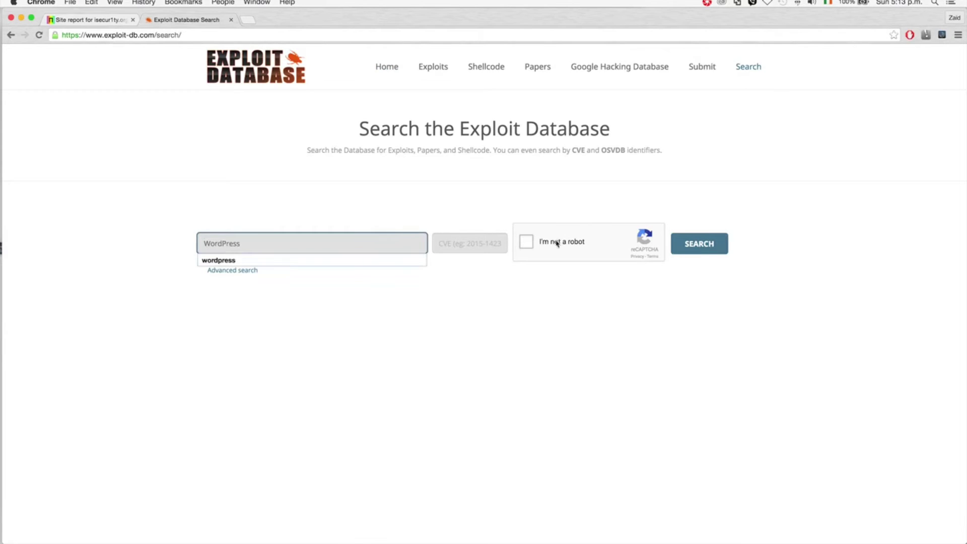
click(525, 242)
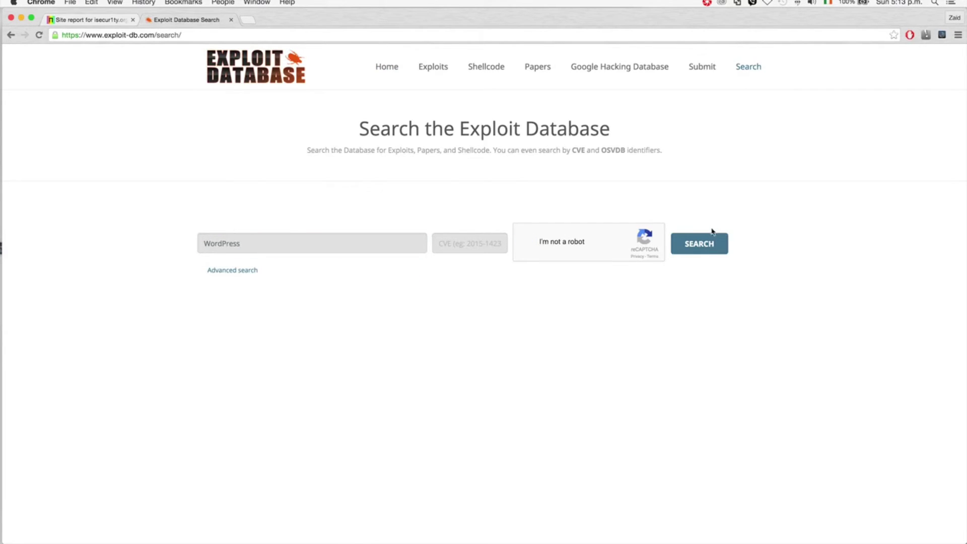
click(708, 245)
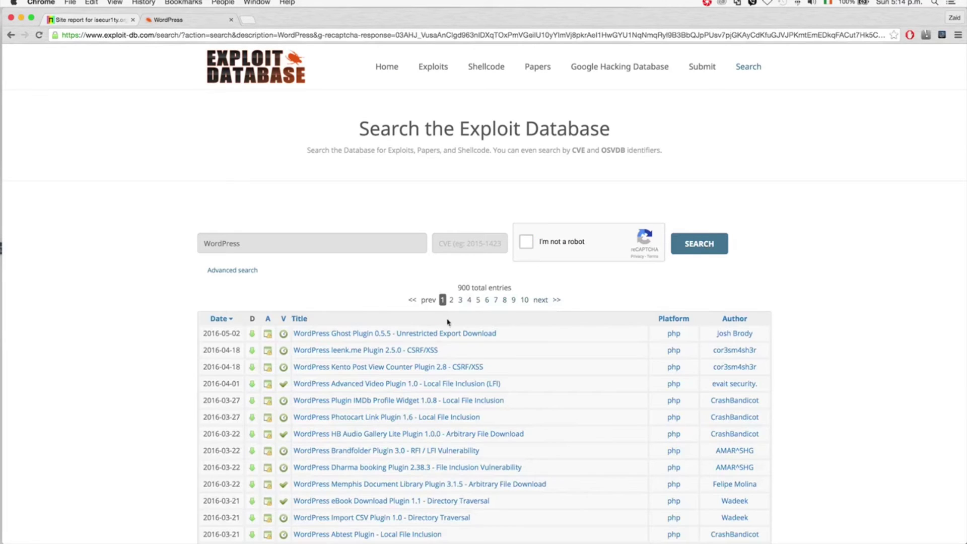
Step: Look through the first page of WordPress exploit results, checking the affected plugins and themes
scroll(397, 366, down, 5)
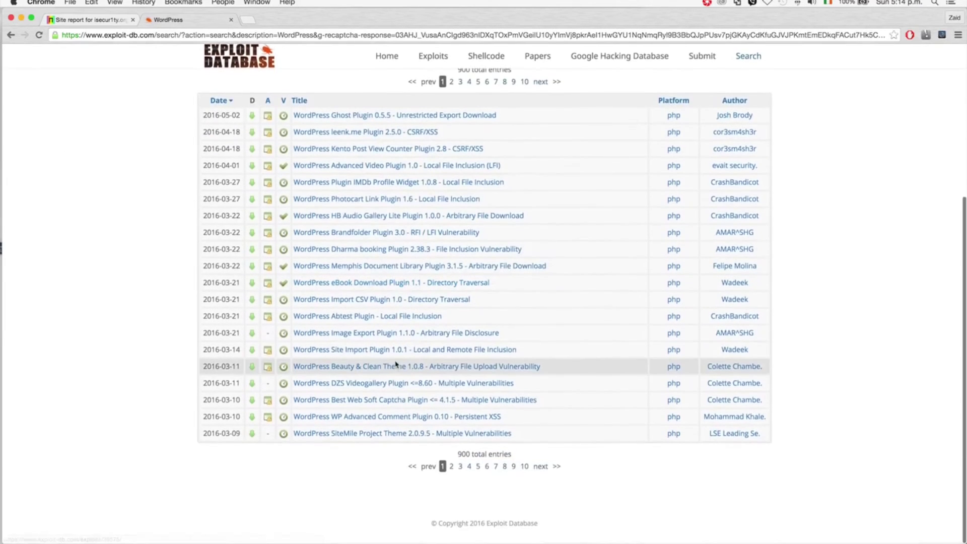
scroll(397, 365, up, 3)
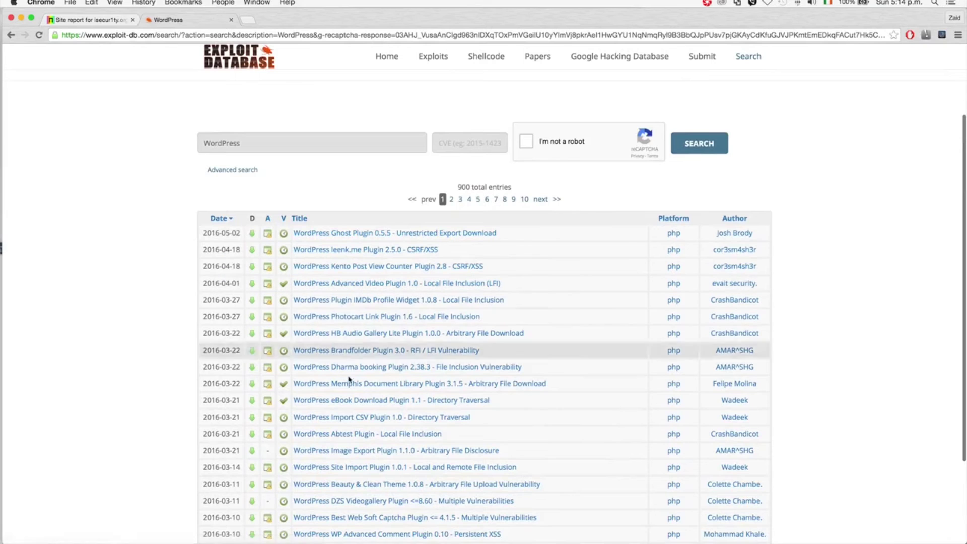
scroll(347, 383, down, 3)
scroll(347, 383, up, 5)
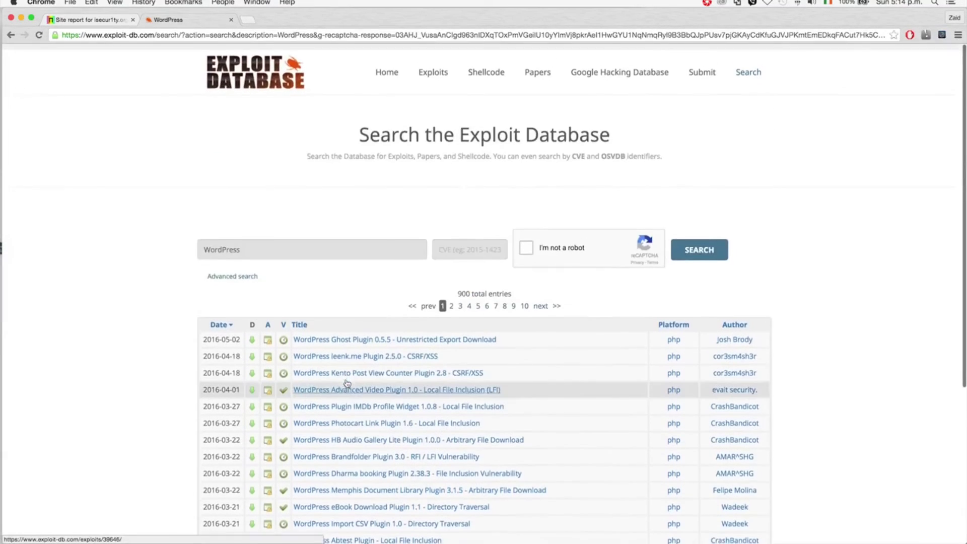
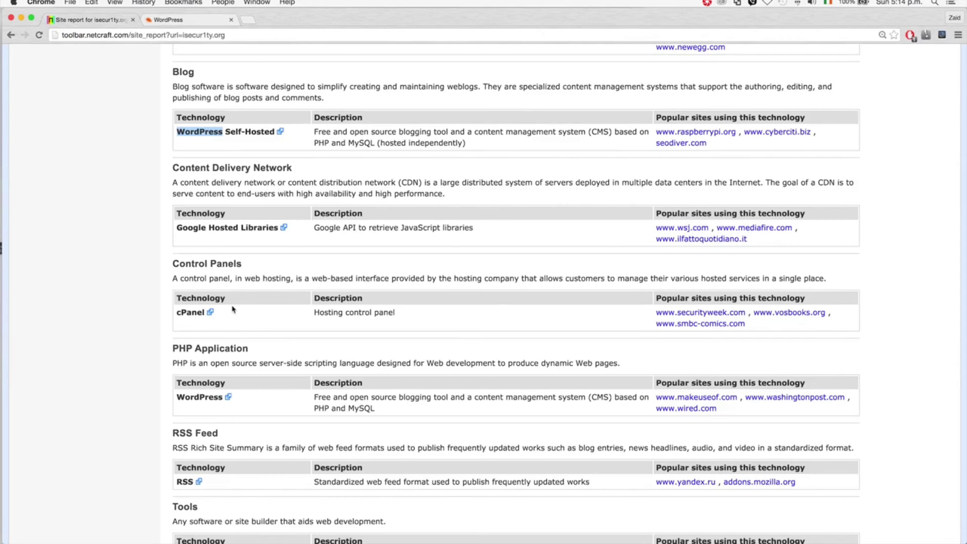
Step: Go back to the Netcraft report and read the technologies from Control Panels down to CSS Usage, highlighting "cPanel" and "HTML5"
scroll(233, 309, down, 5)
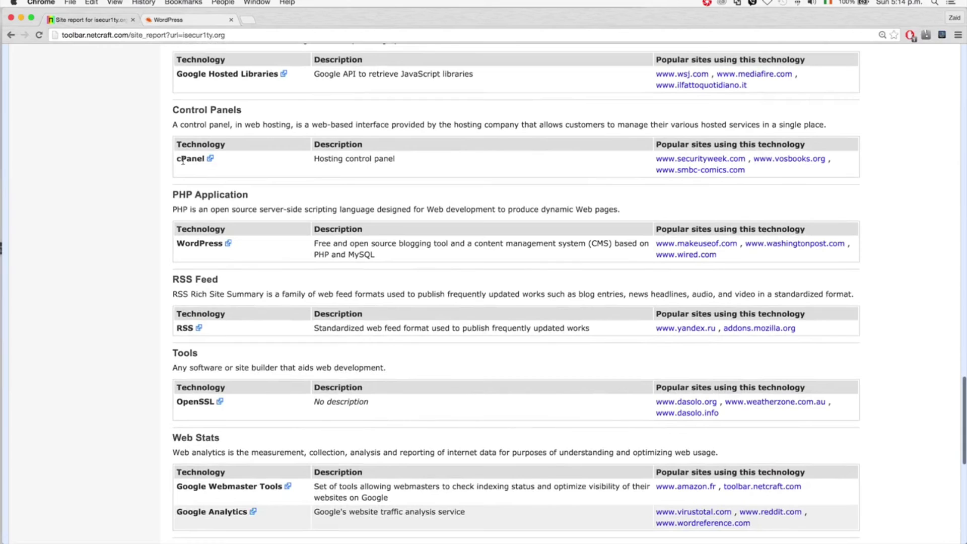
double_click(183, 160)
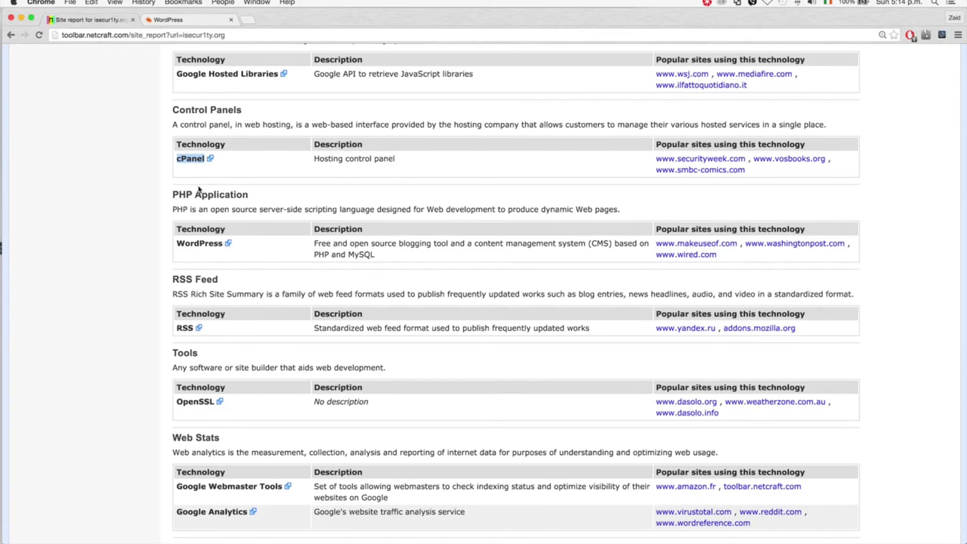
scroll(199, 189, down, 10)
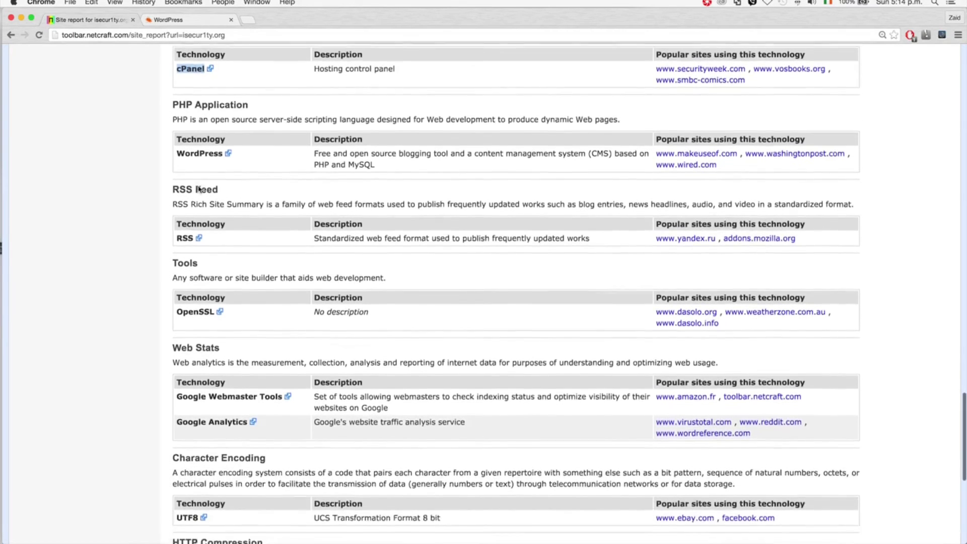
scroll(199, 189, down, 6)
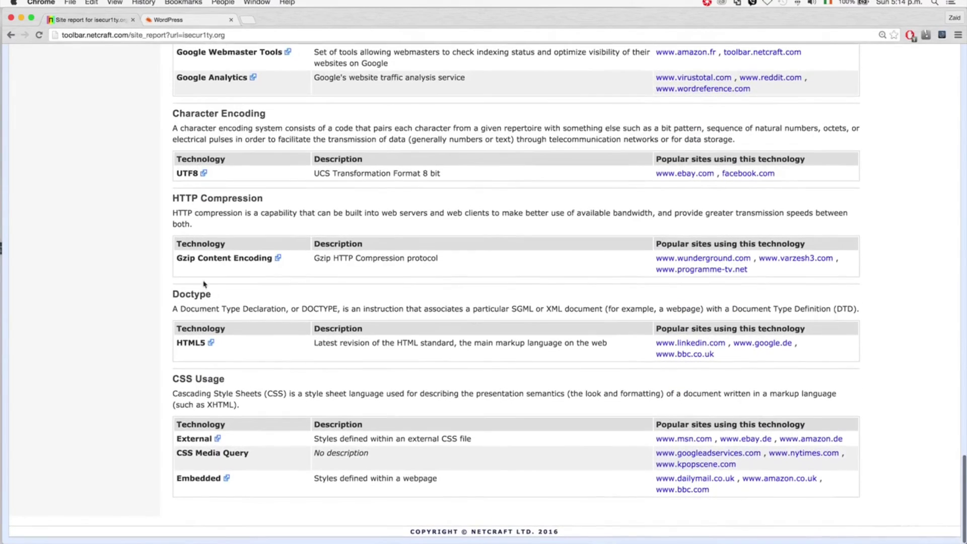
double_click(198, 342)
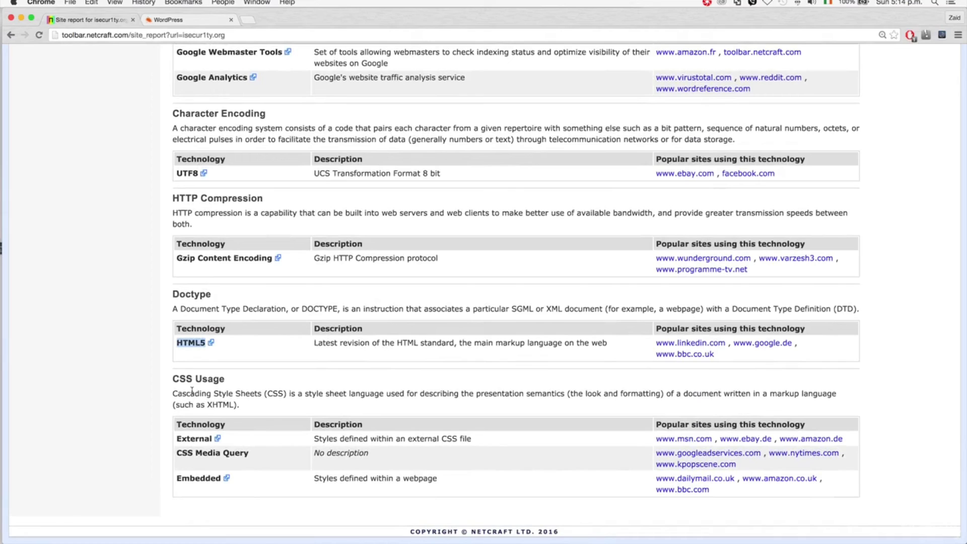
Step: Review the report back up to the Network section and highlight "dimofinf" in the nameserver entry
scroll(192, 392, up, 14)
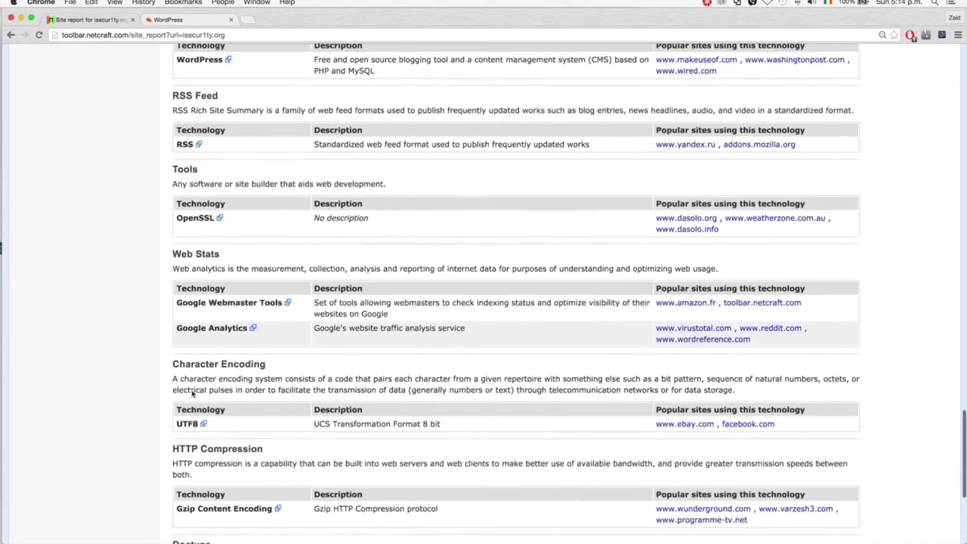
scroll(192, 393, up, 16)
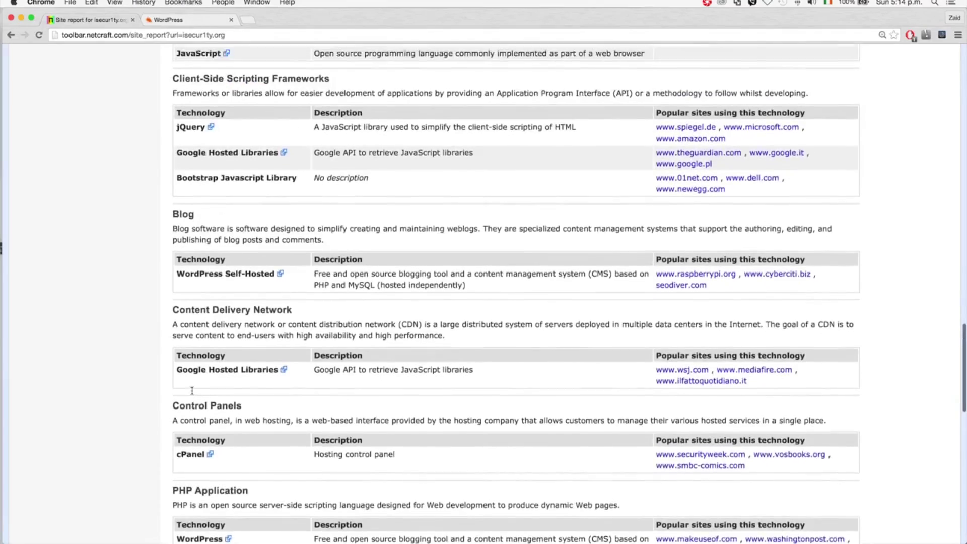
scroll(192, 392, up, 10)
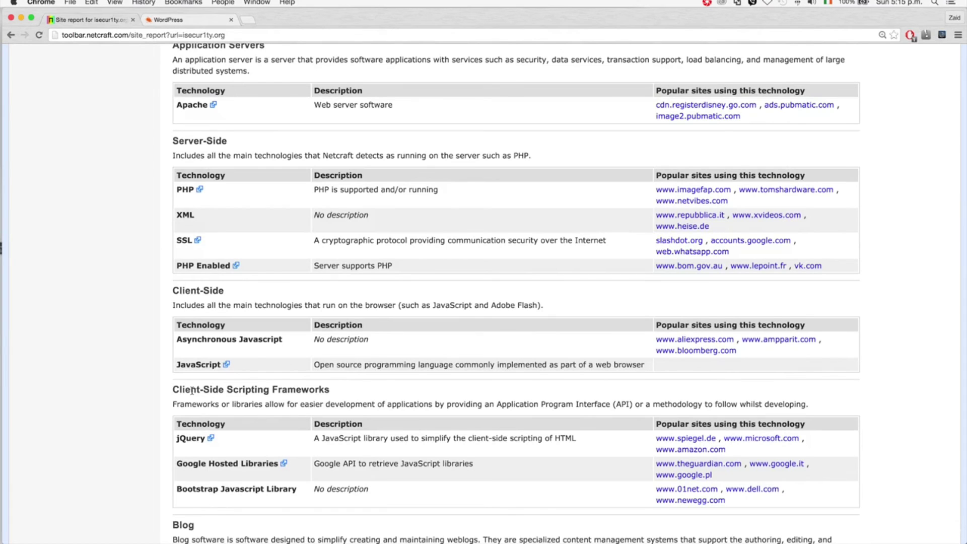
scroll(192, 391, up, 20)
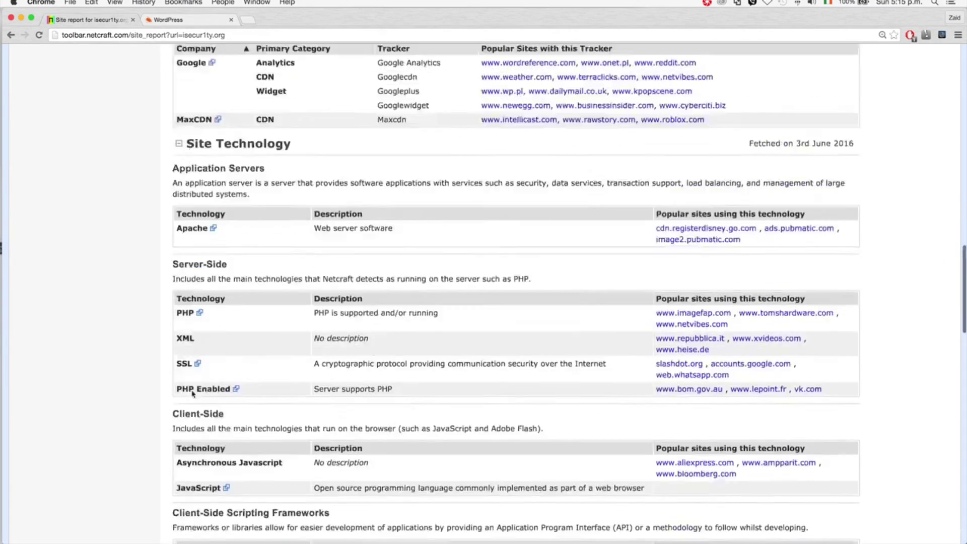
scroll(192, 394, up, 8)
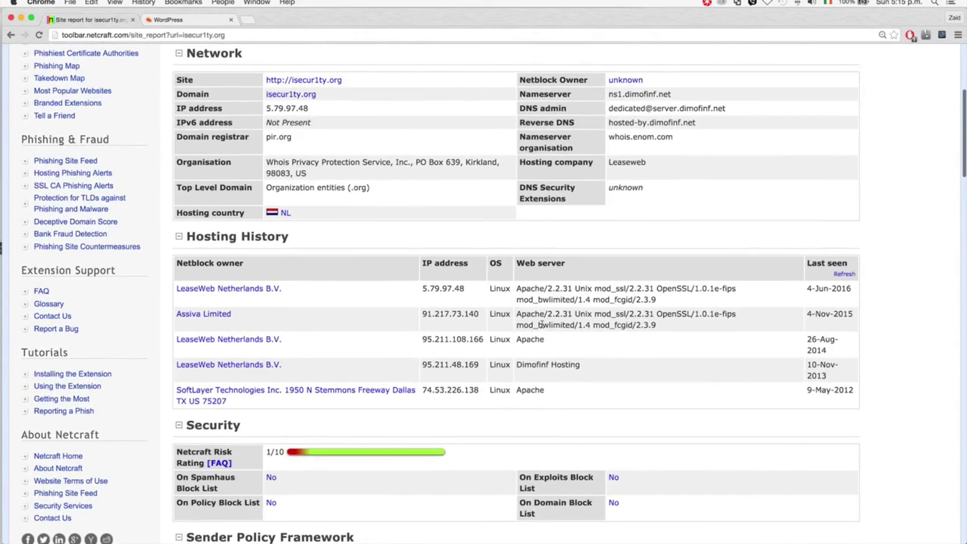
scroll(206, 391, up, 6)
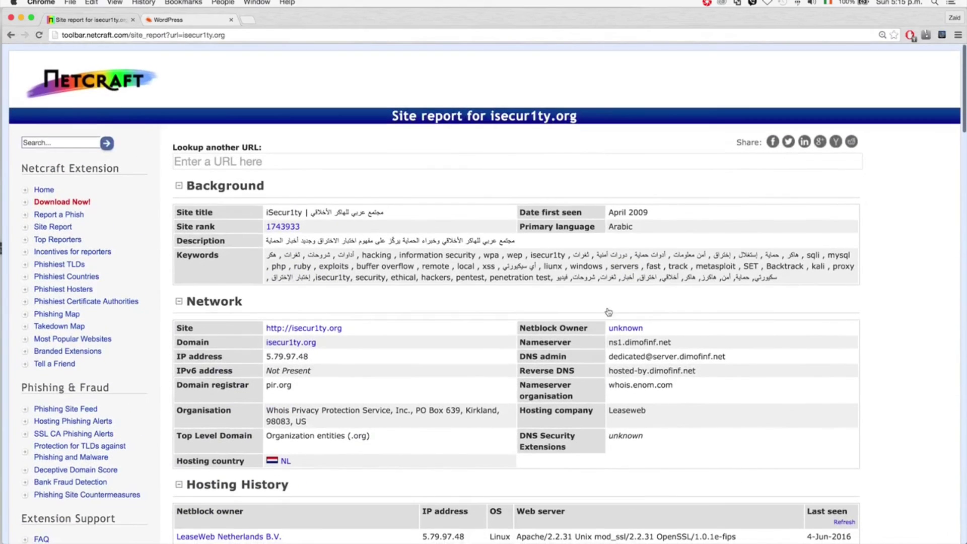
double_click(640, 342)
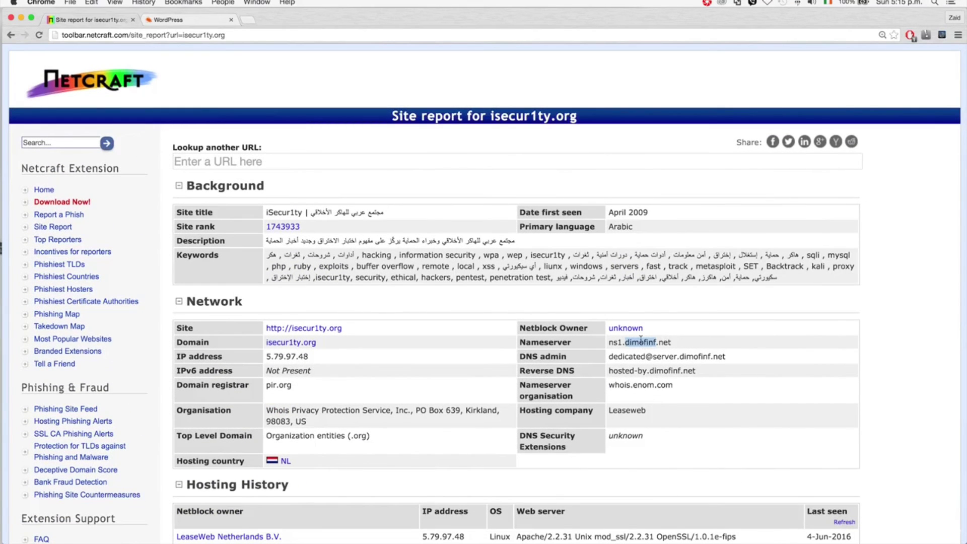